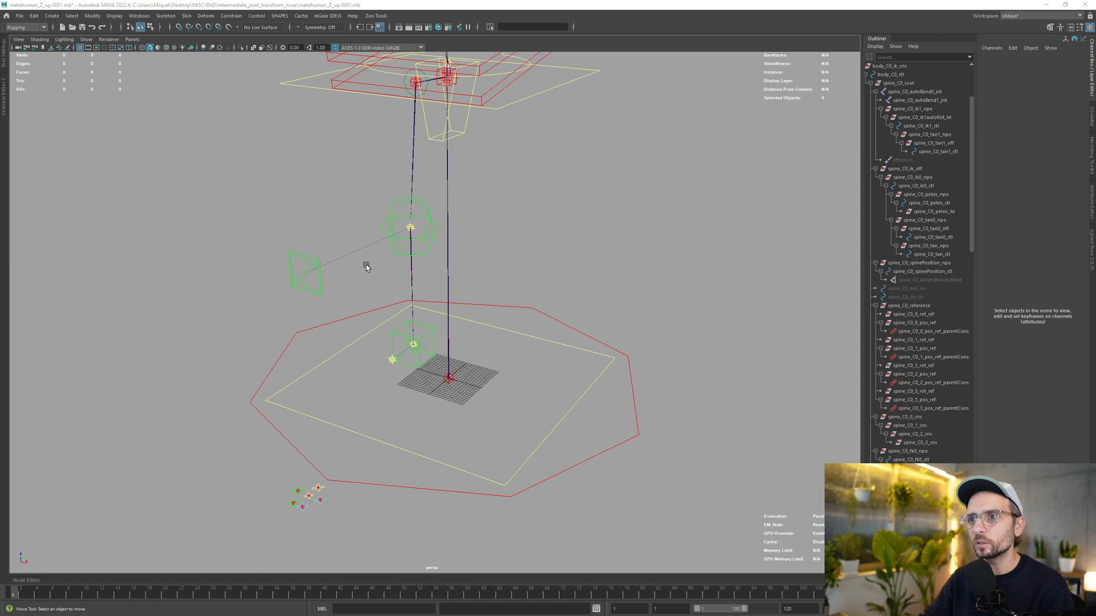
- Reparent the calf_twist_02_r joint from transform1 directly under calf_r in the Outliner
left_click_drag(419, 323, 467, 274, "alt")
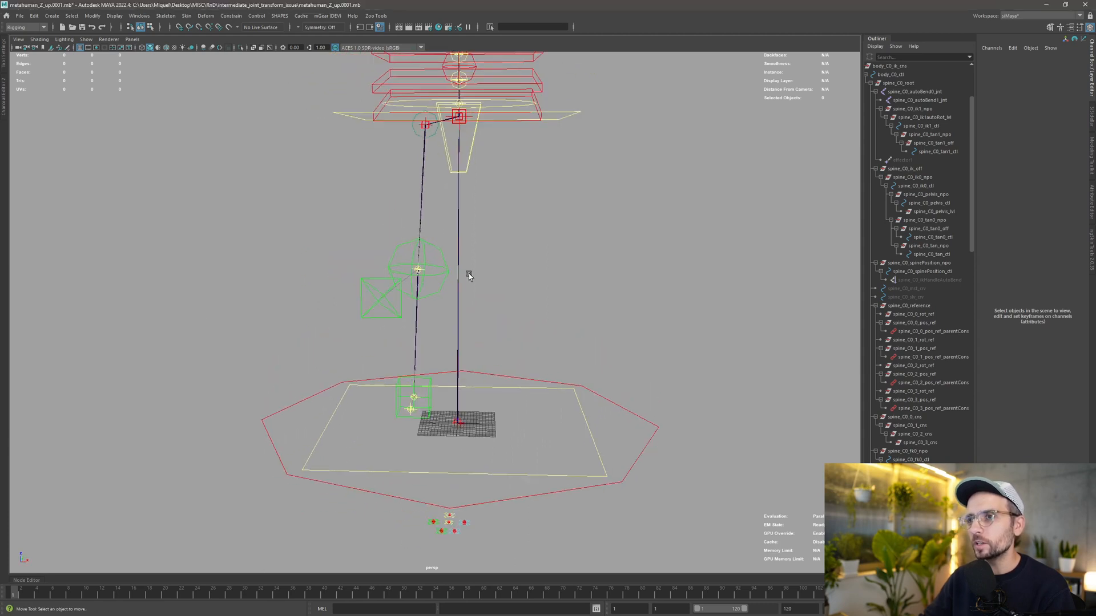
middle_click_drag(868, 84, 907, 118, "alt")
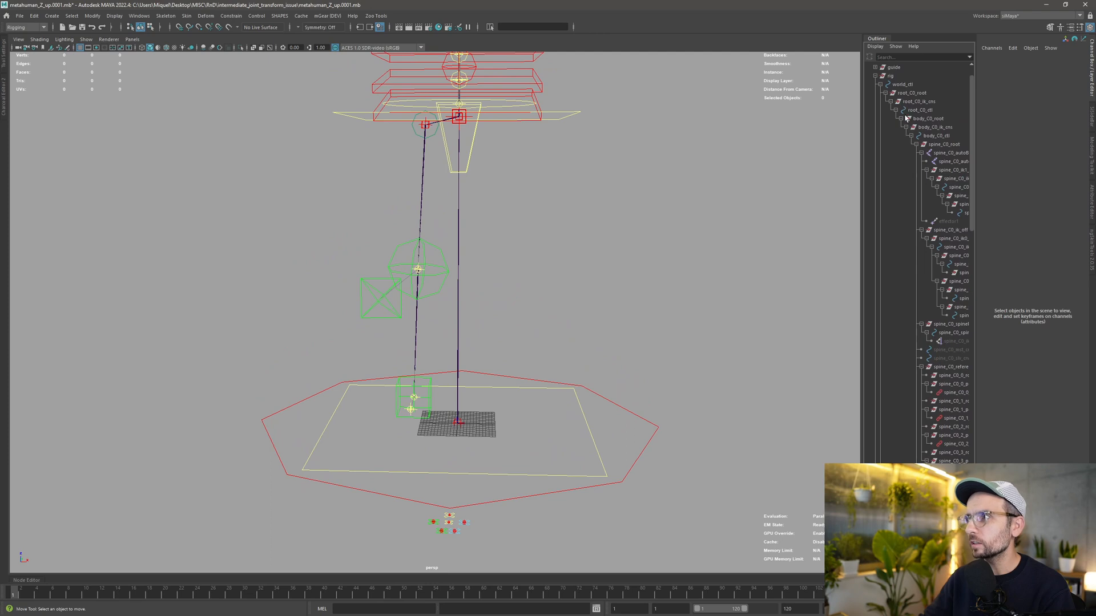
left_click(880, 84)
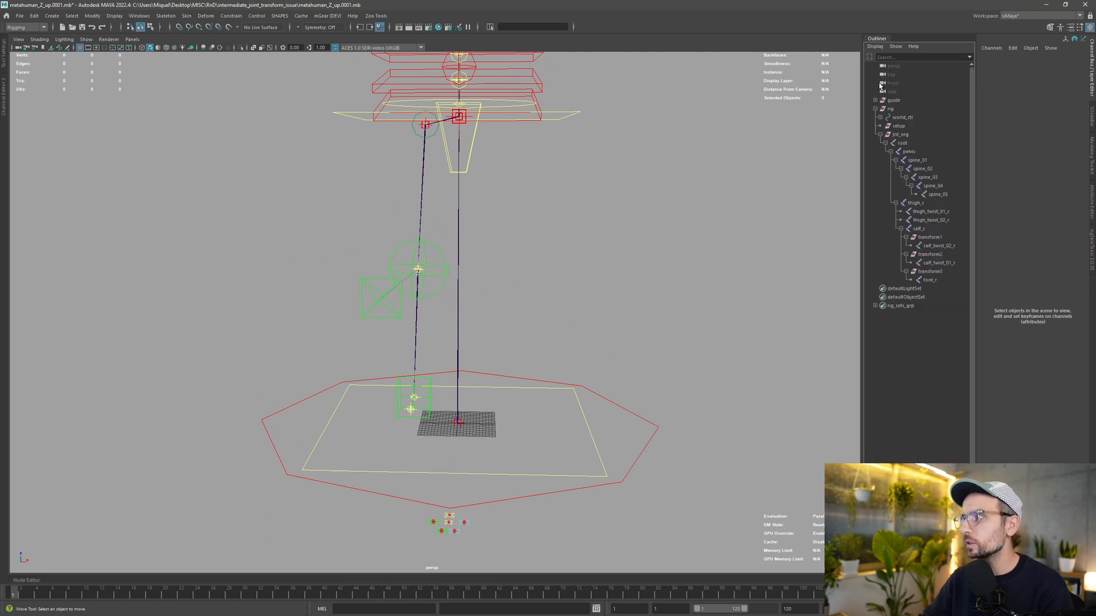
left_click(915, 238)
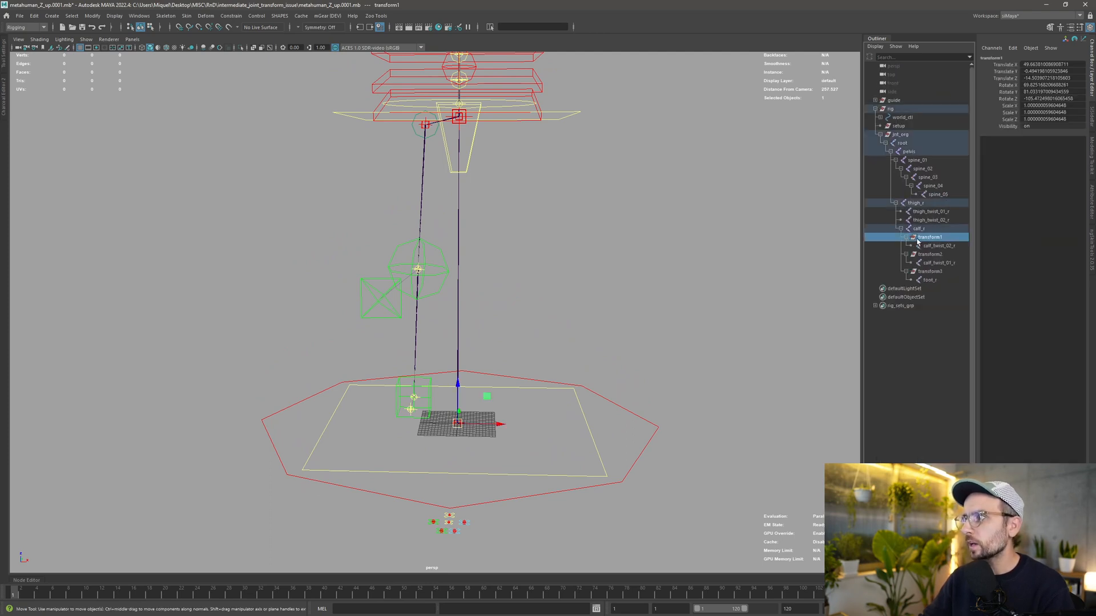
left_click(936, 246)
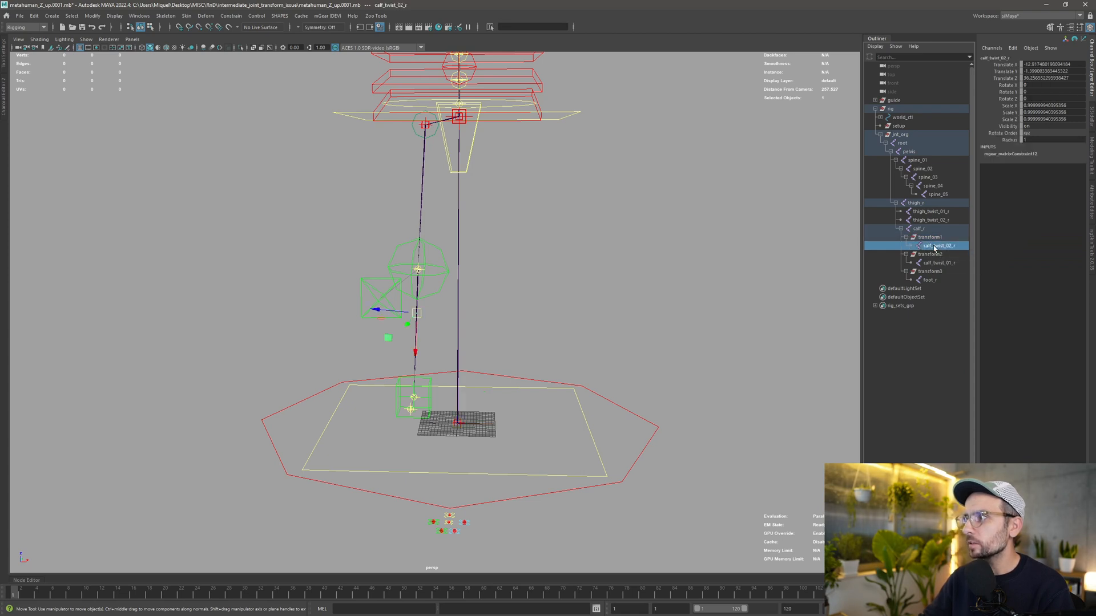
left_click_drag(934, 248, 919, 229)
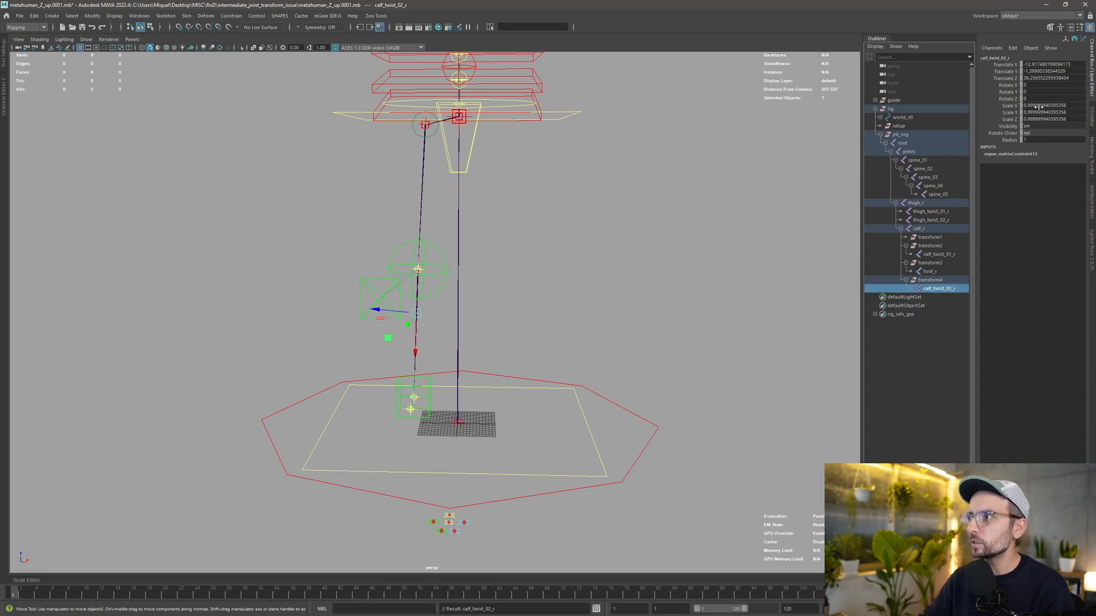
- Select the calf_r joint and set the Channel Box precision to 5 decimal places
left_click(919, 229)
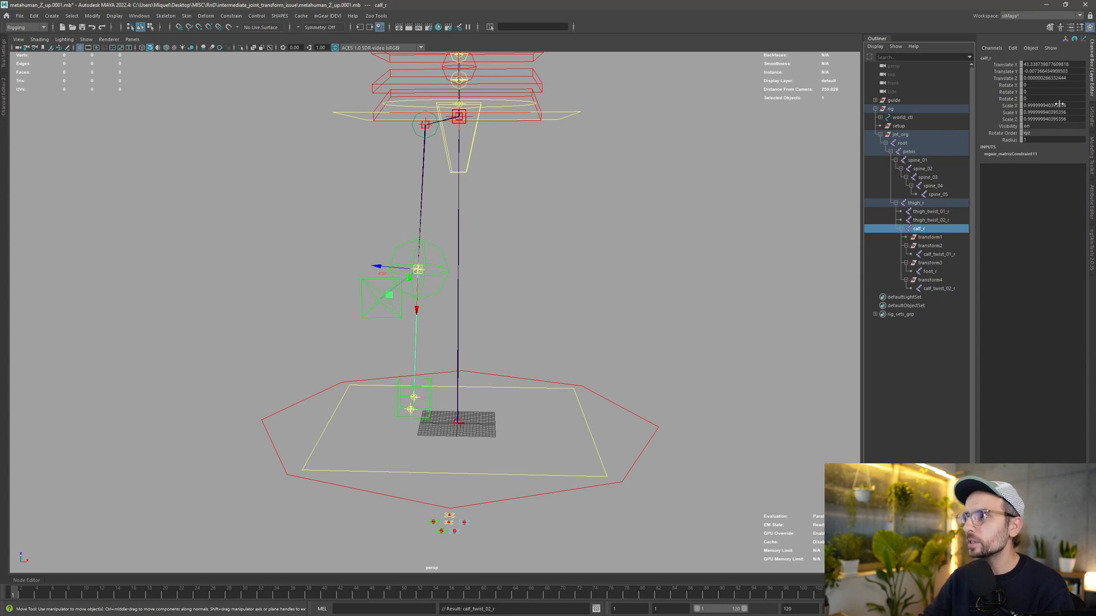
left_click(1019, 49)
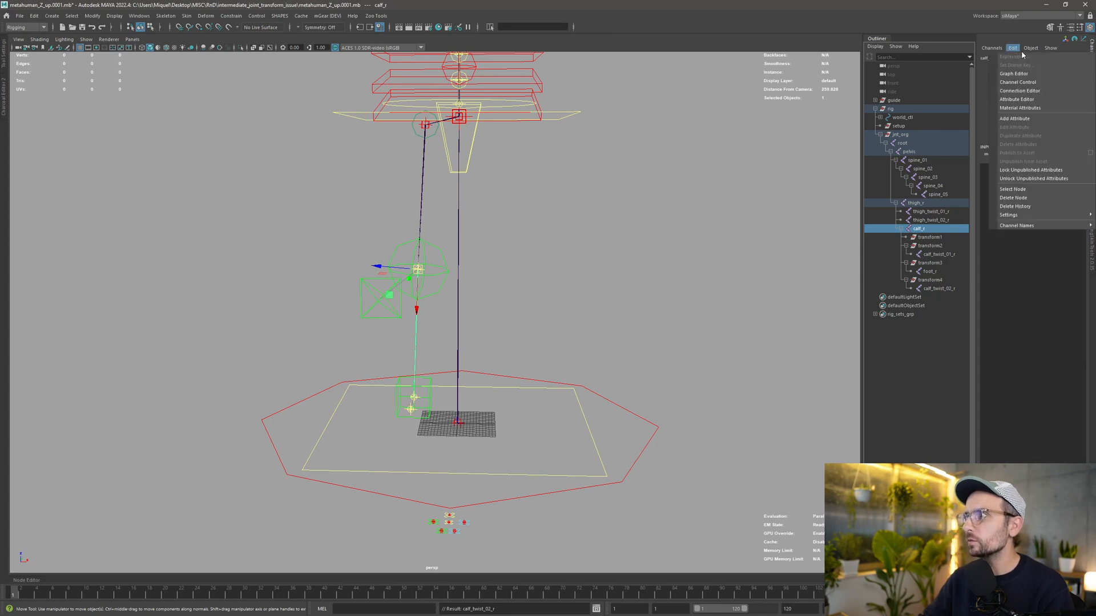
mouse_move(1021, 215)
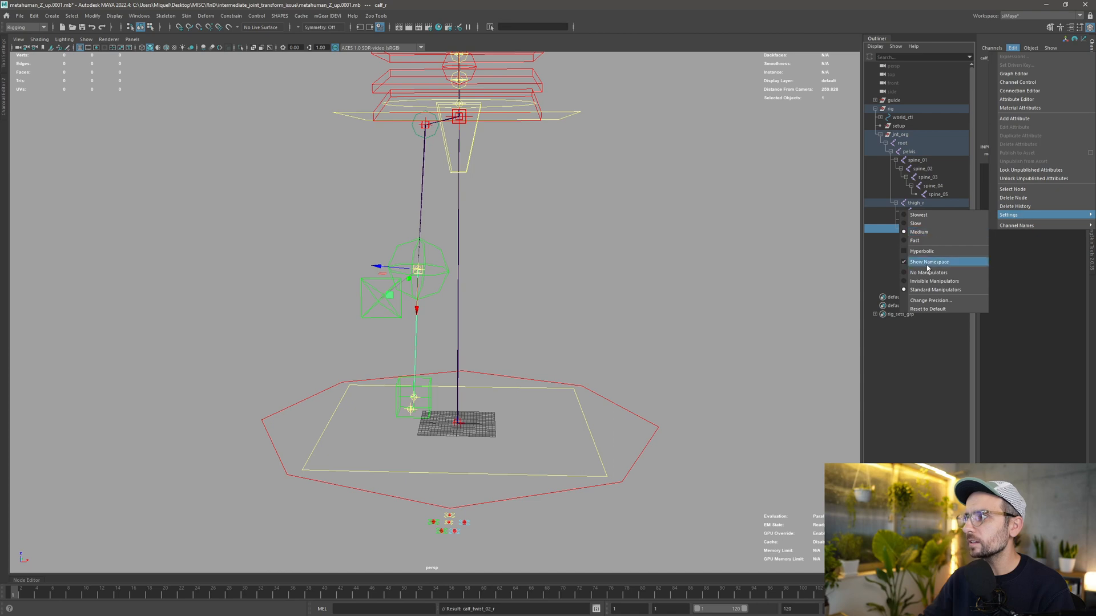
left_click(936, 303)
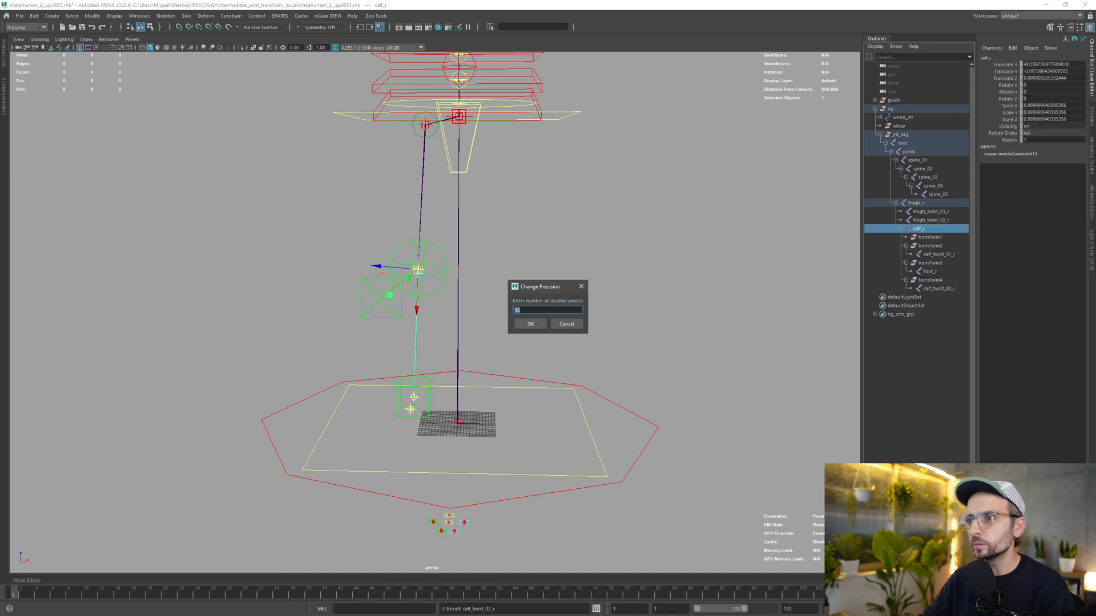
type("5")
key("Return")
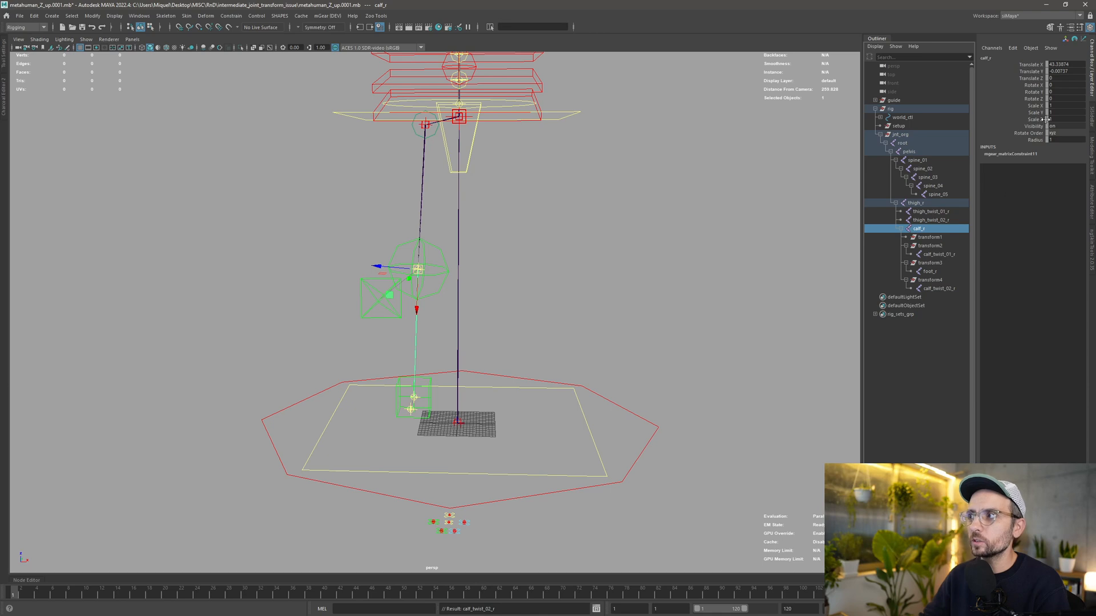
- Set the Channel Box precision to 15 decimal places
left_click(1014, 51)
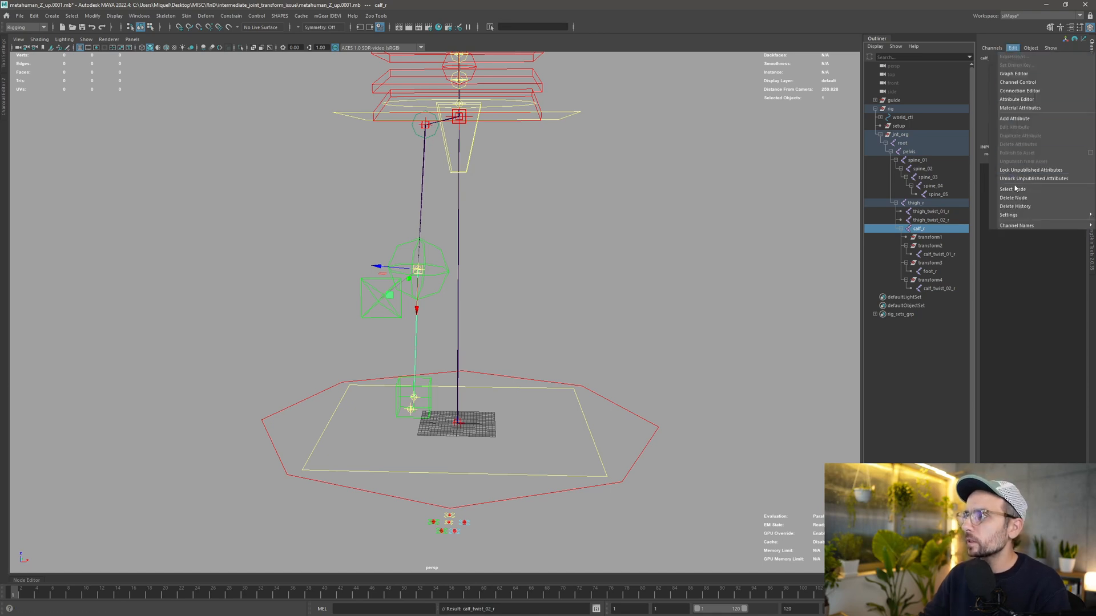
mouse_move(1018, 215)
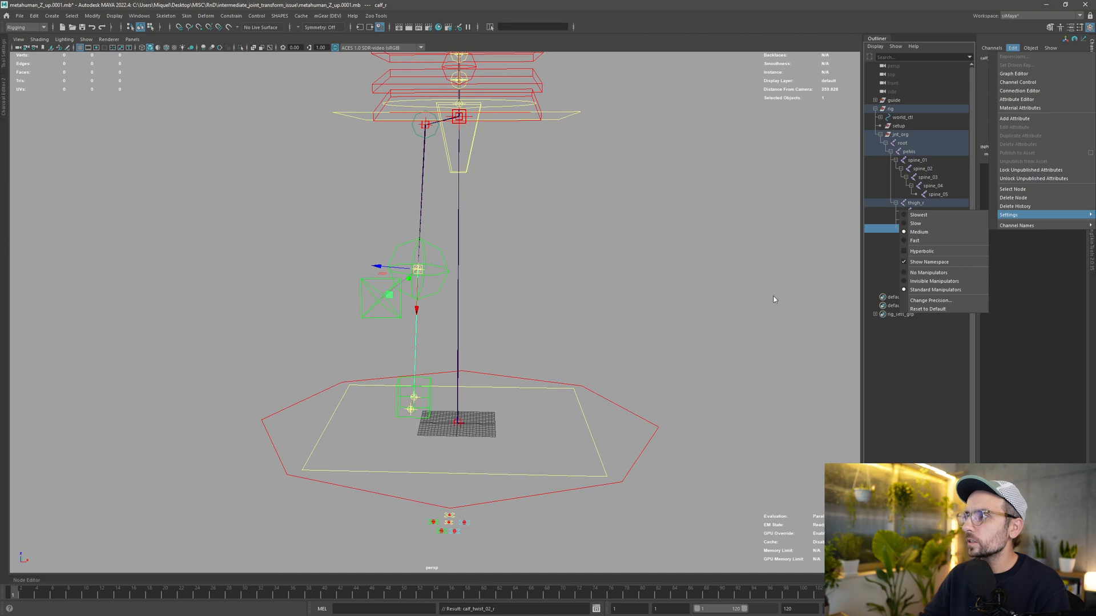
left_click(926, 302)
type("1")
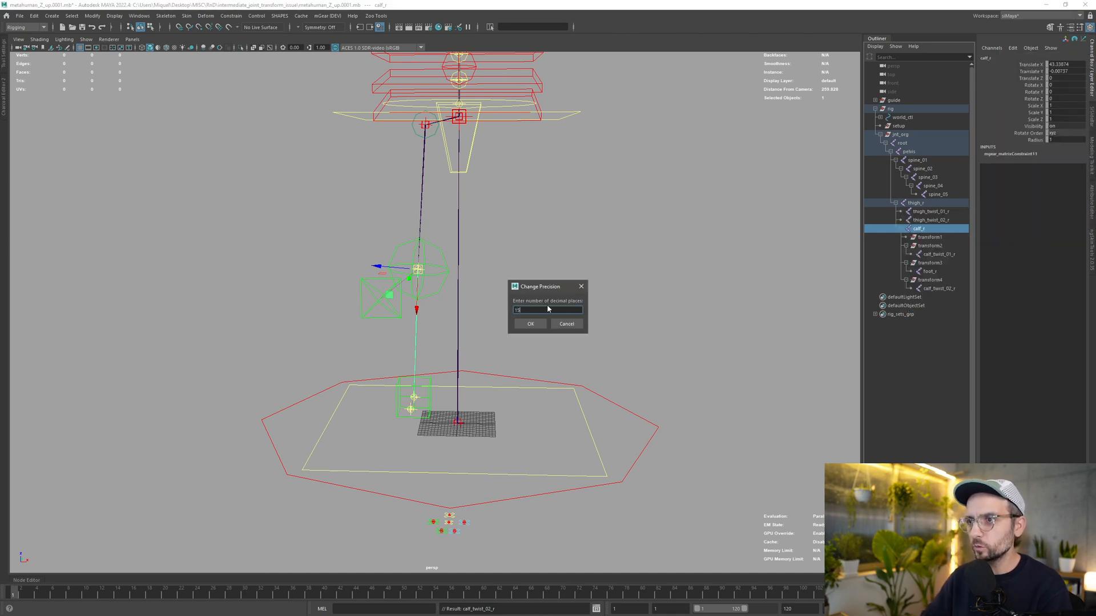
type("5")
key("Return")
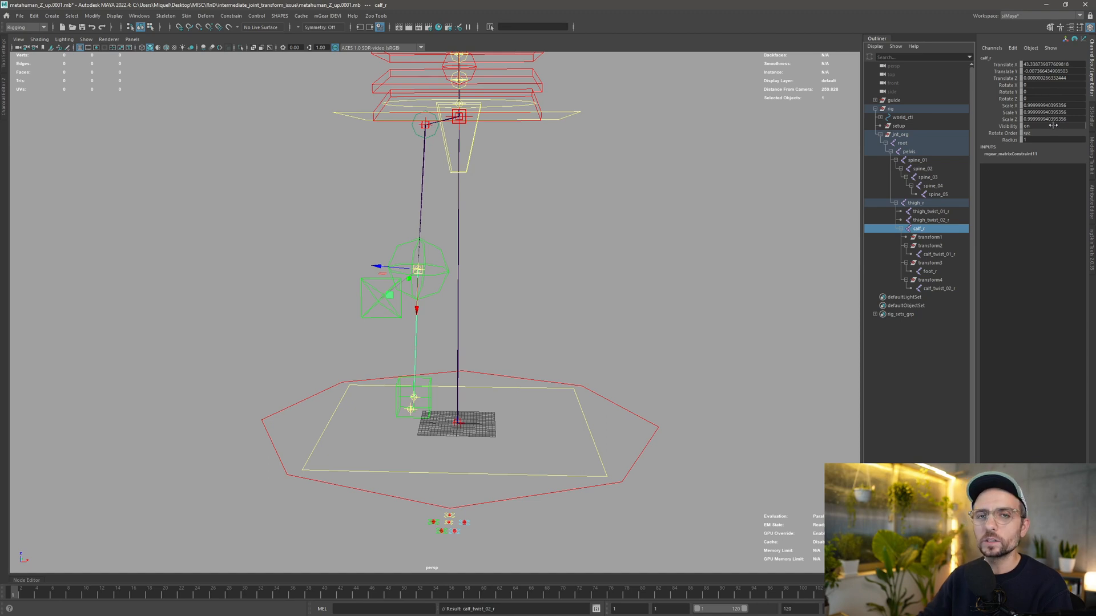
middle_click_drag(541, 255, 545, 262, "alt")
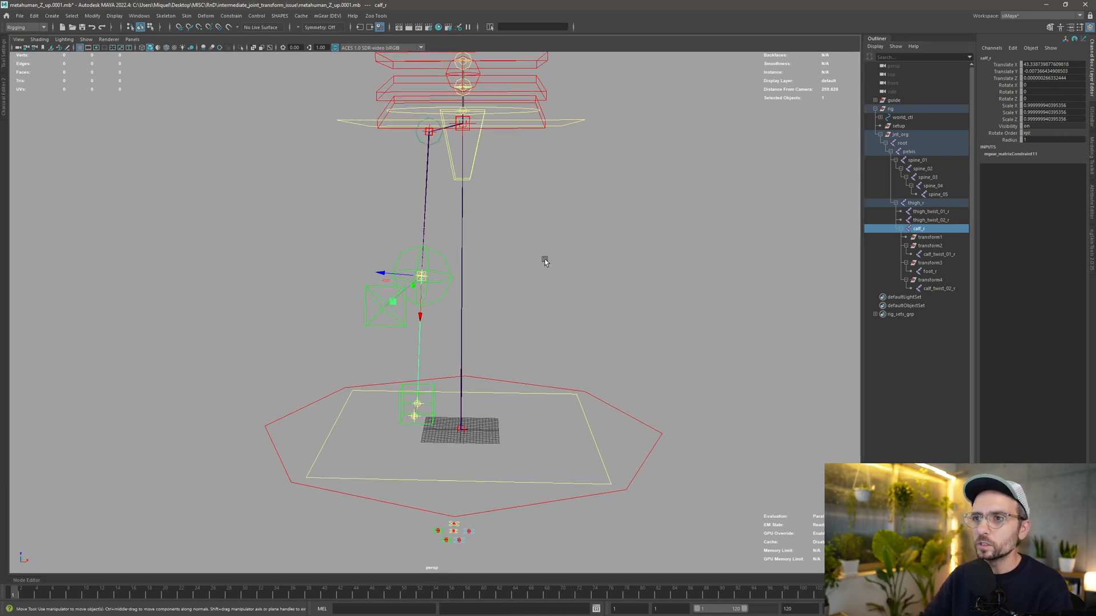
scroll(545, 261, "up", 2)
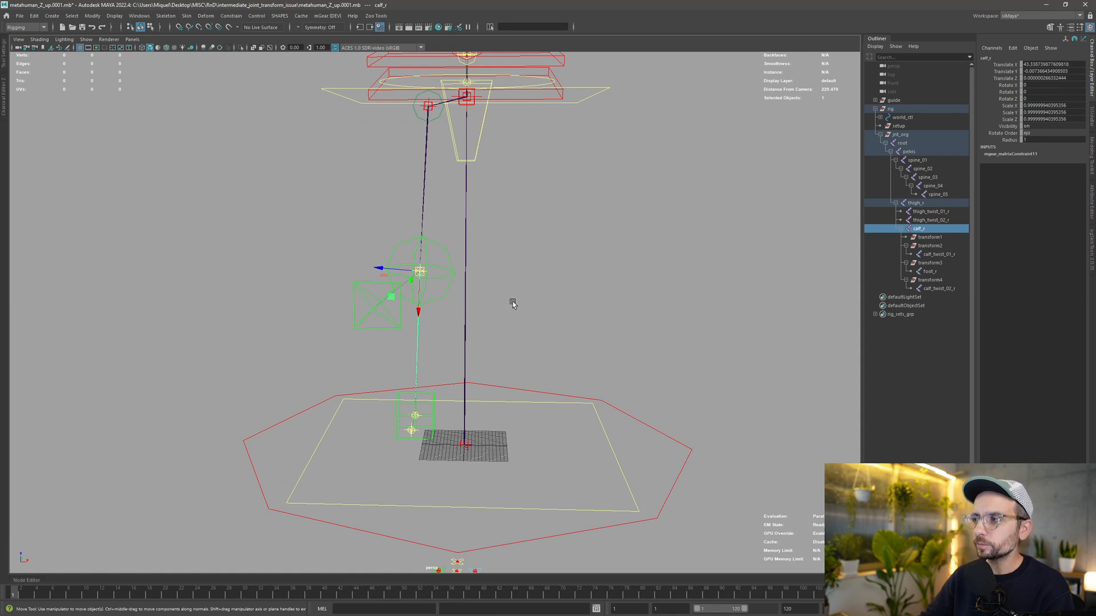
left_click_drag(512, 304, 518, 298, "alt")
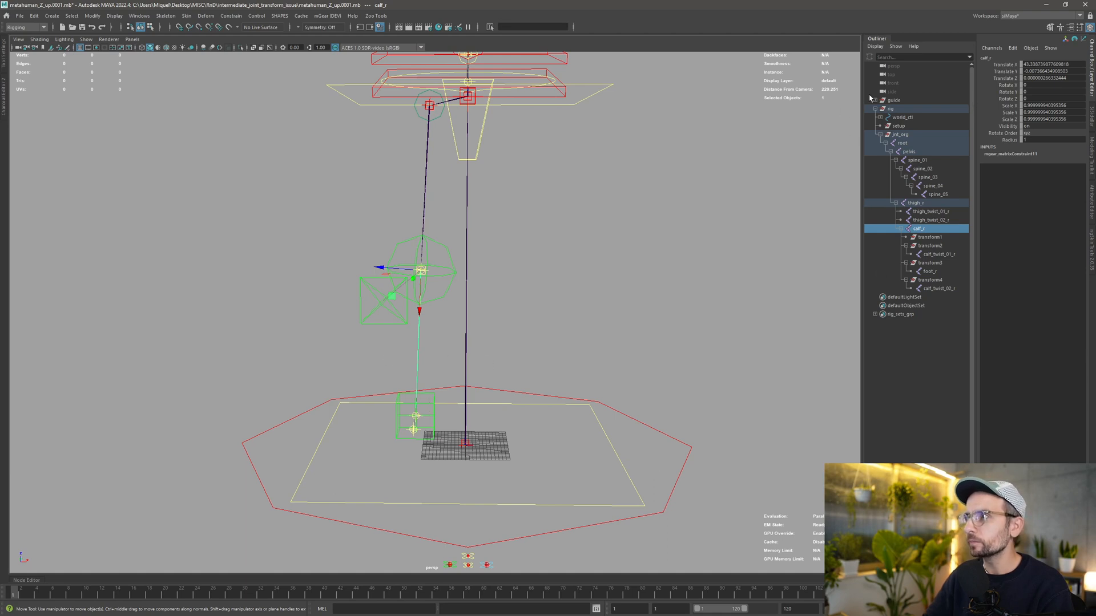
- Isolate the guide and check the IK Reference Array in the leg root's component settings, then return to the full rig view
left_click(895, 102)
key("ctrl+1")
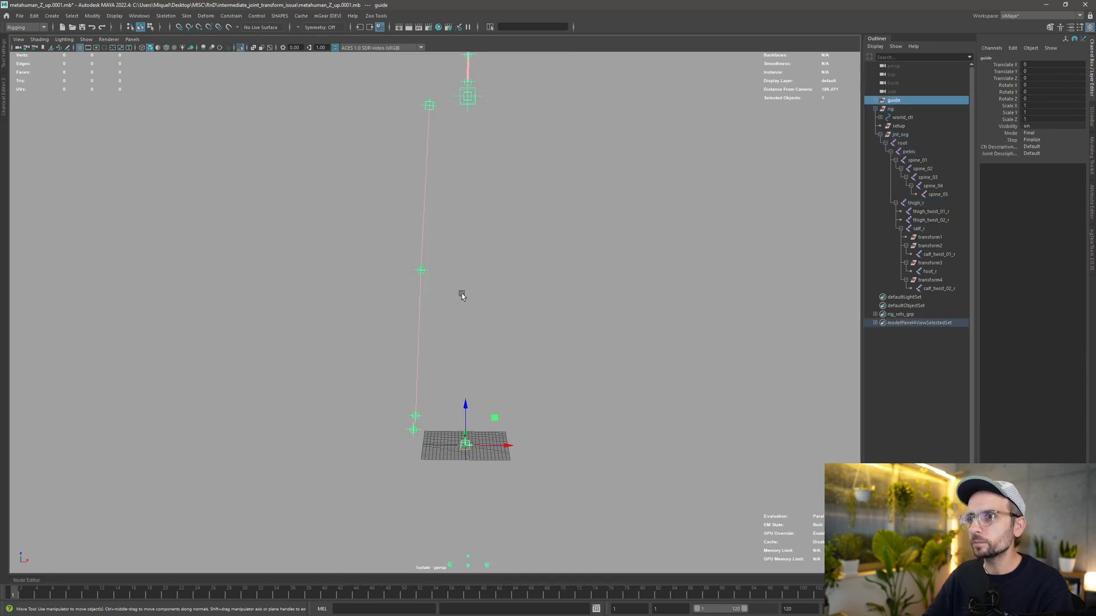
left_click_drag(404, 260, 441, 282)
key("Up")
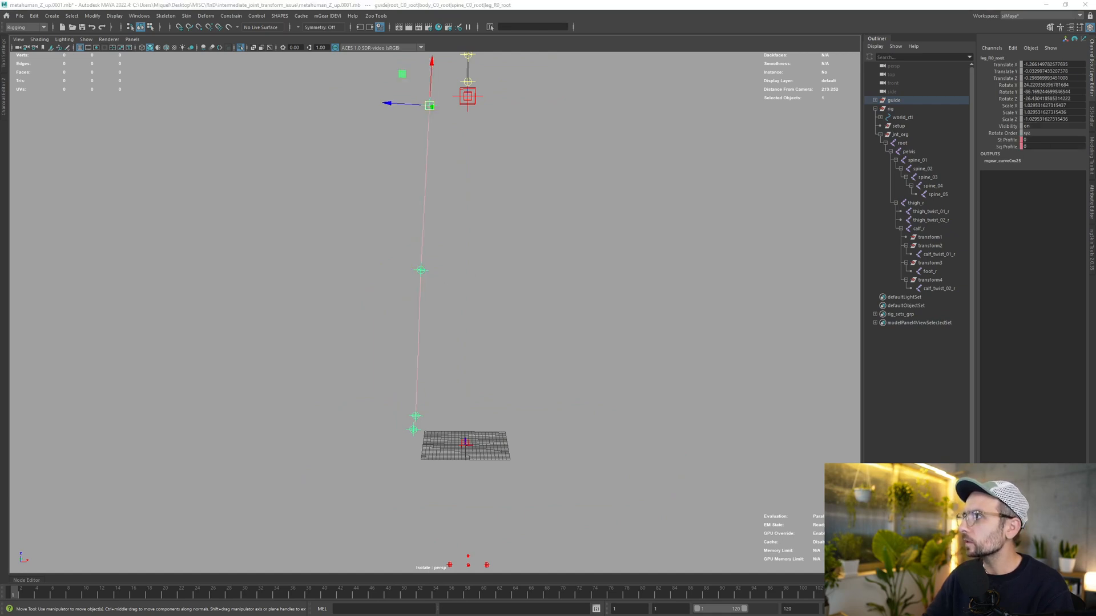
left_click_drag(465, 288, 438, 142)
left_click(471, 159)
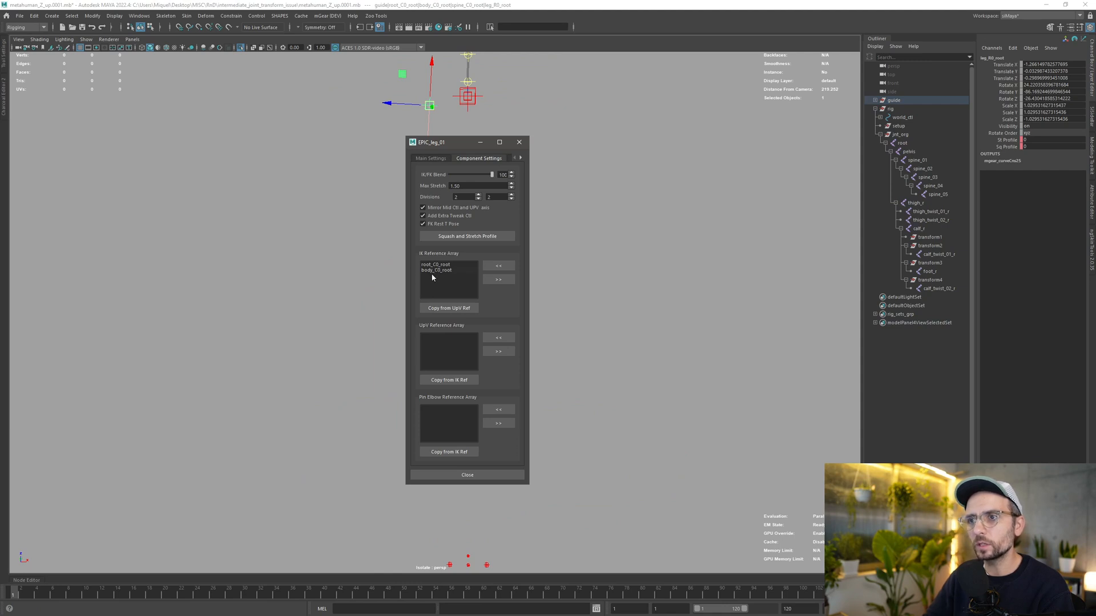
left_click(519, 143)
left_click(545, 285)
key("ctrl+1")
- Inspect the leg's two IK reference controls, root_C0_ctl at the floor and body_C0_ctl at the hips, by selecting them in turn
left_click_drag(519, 398, 494, 417, "alt")
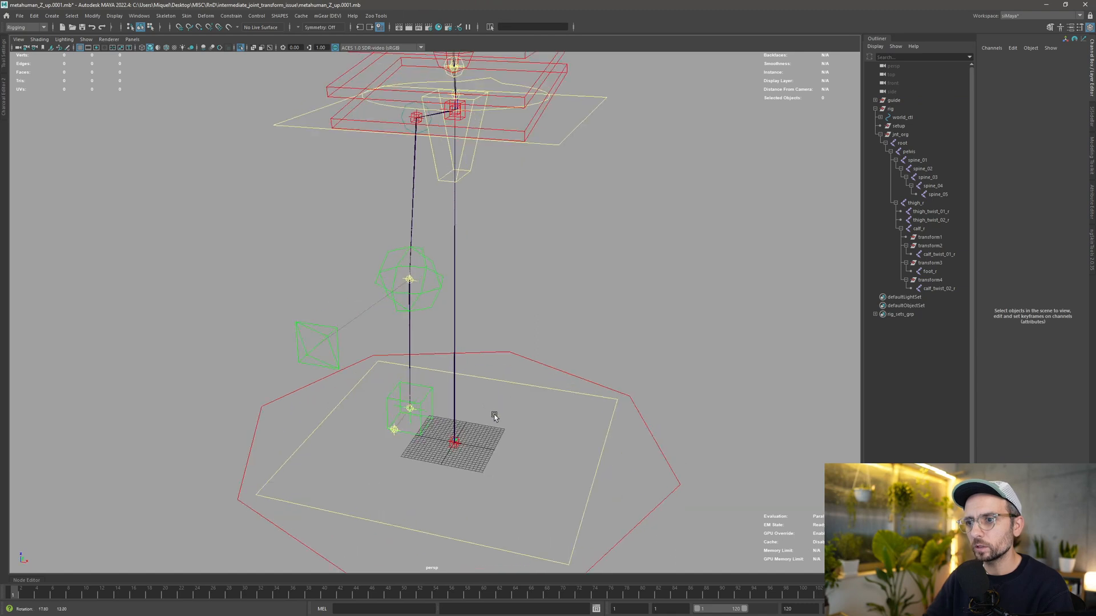
left_click(594, 454)
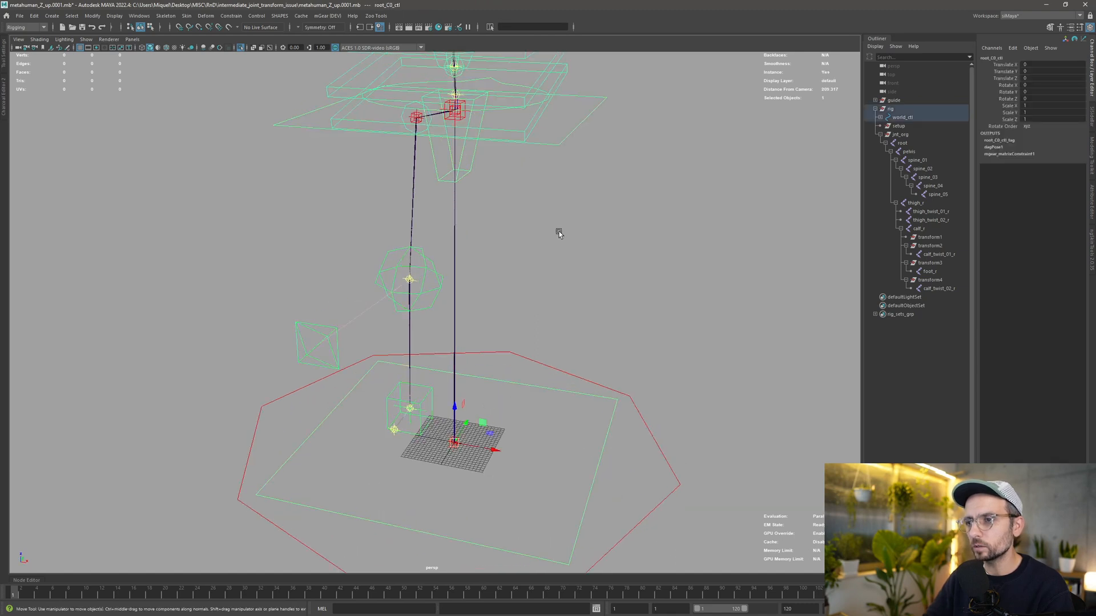
left_click(553, 142)
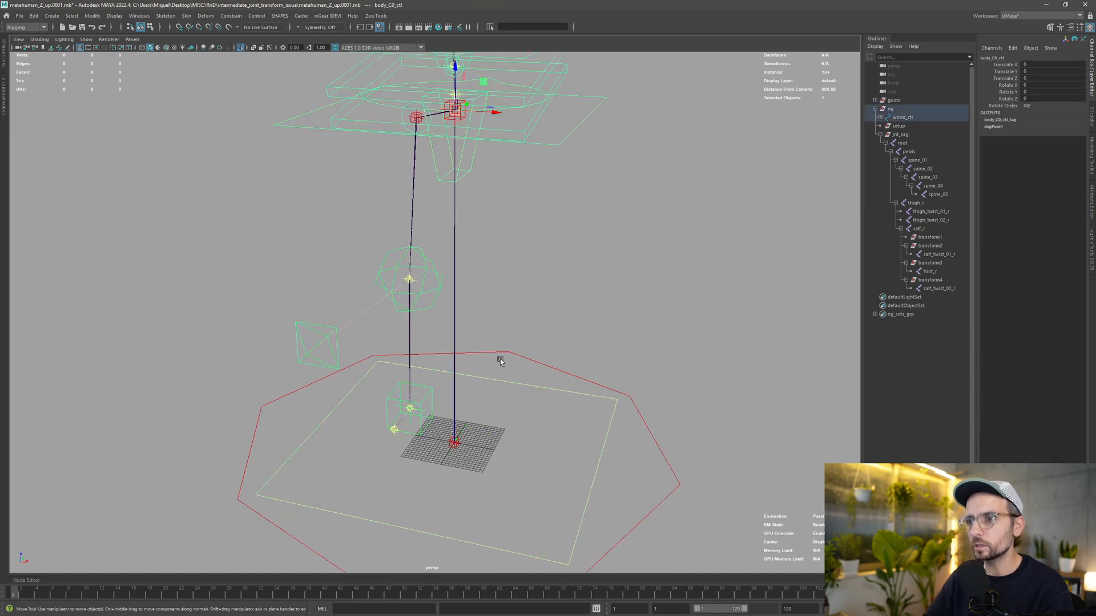
left_click(598, 463)
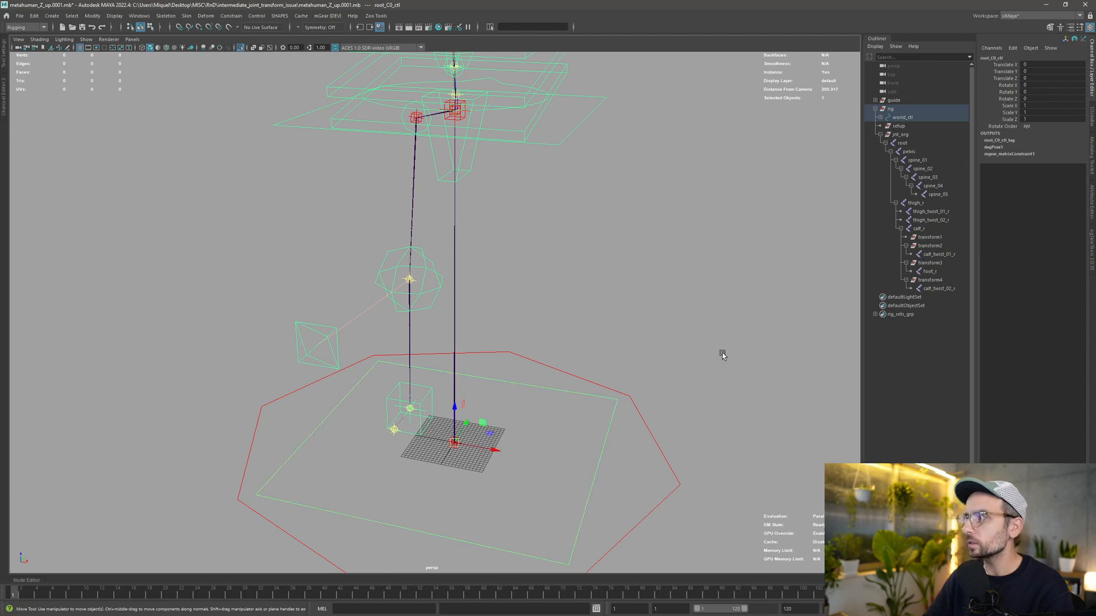
left_click_drag(723, 356, 543, 144, "alt")
left_click(543, 144)
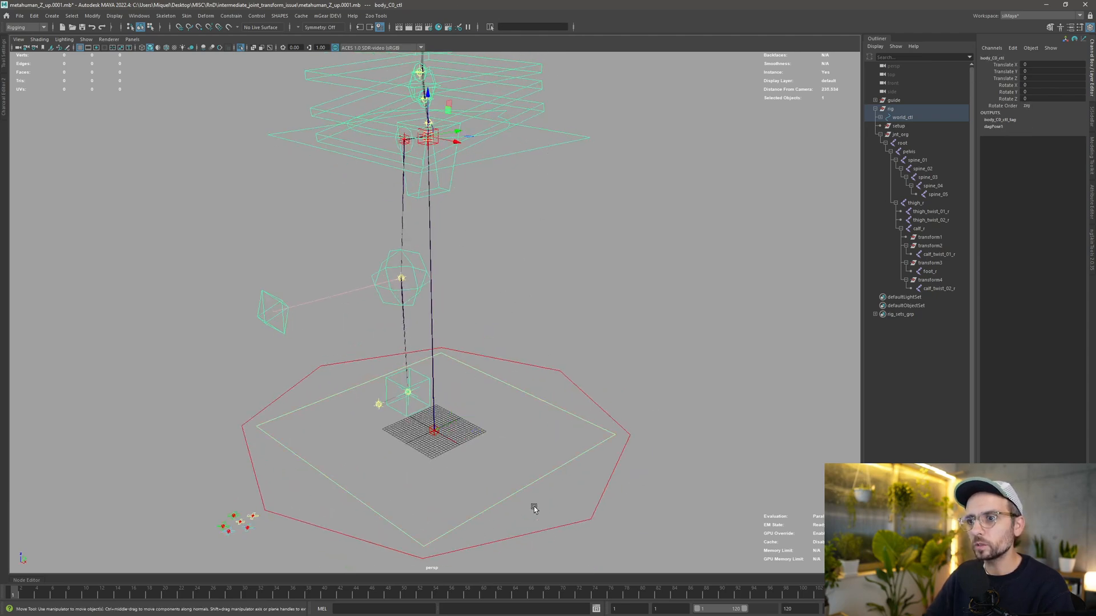
left_click(512, 474)
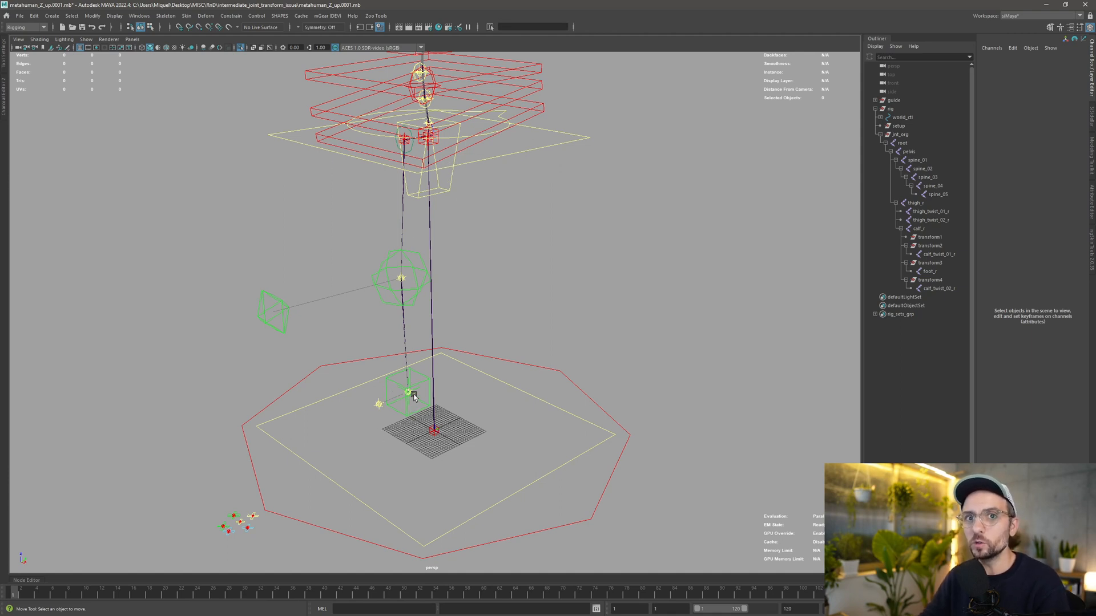
left_click(480, 166)
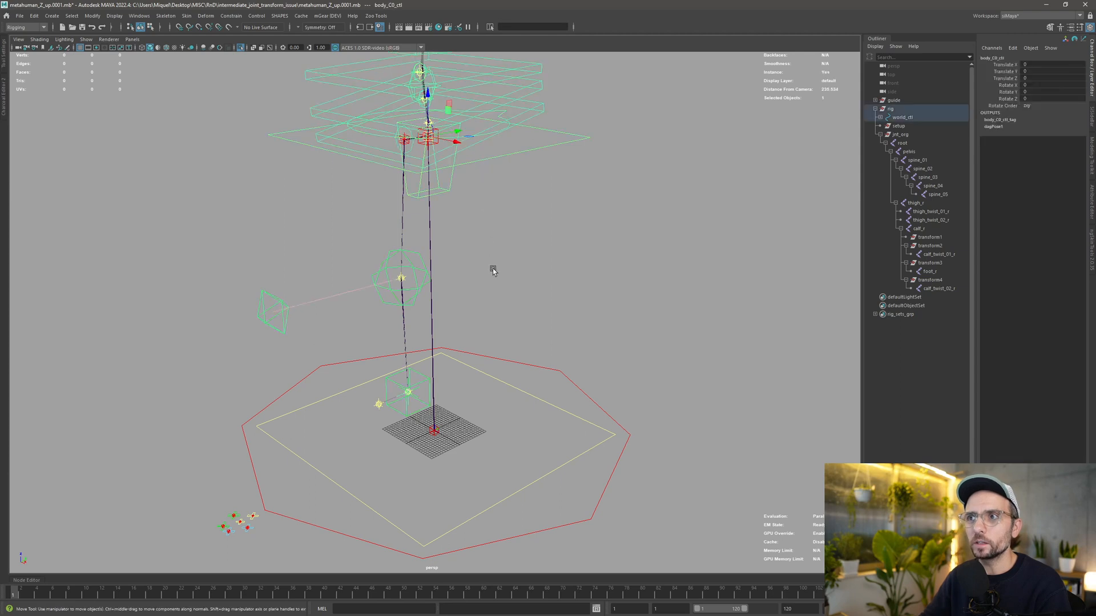
left_click(514, 378)
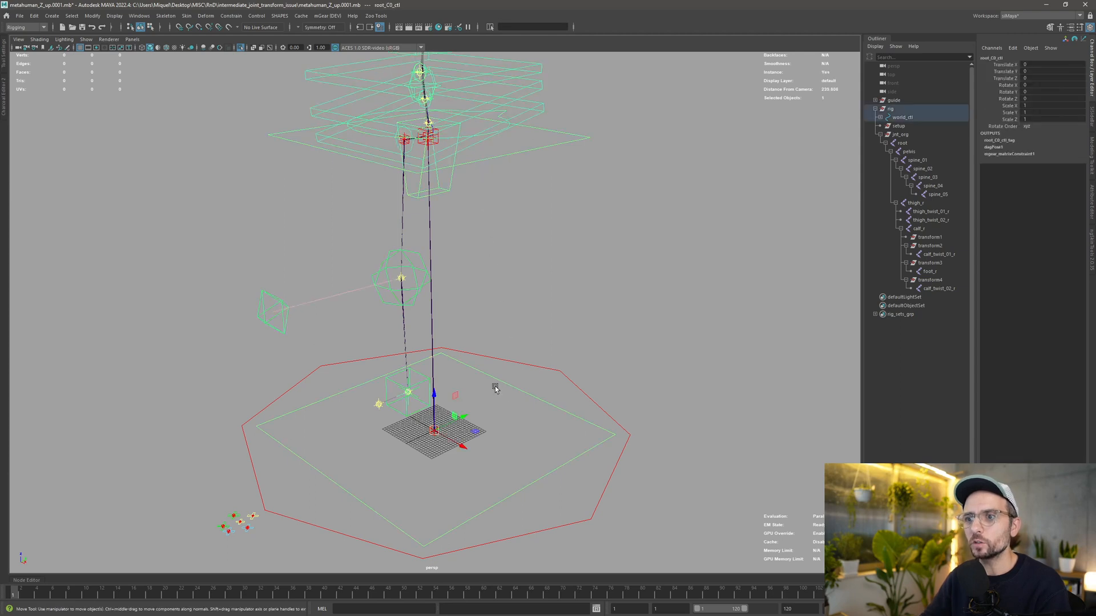
- Locate the foot's IK control in the Outliner and show the attributes of leg_R0_ik_cns_parentConstraint1 in the Attribute Editor
left_click(416, 401)
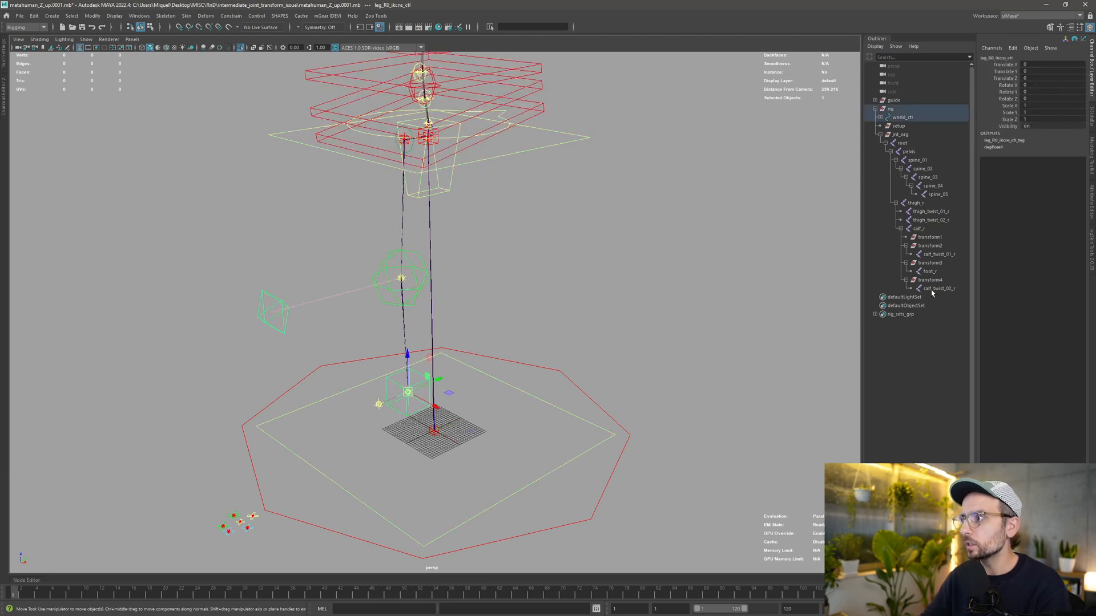
key("f")
middle_click_drag(935, 304, 922, 353, "alt")
left_click(932, 332)
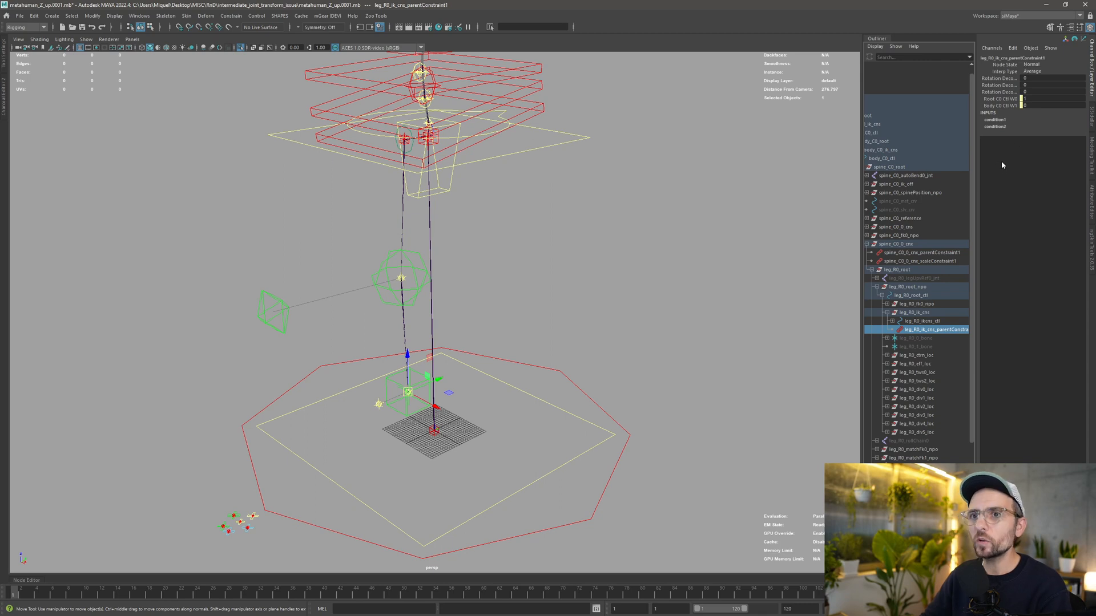
left_click(1089, 213)
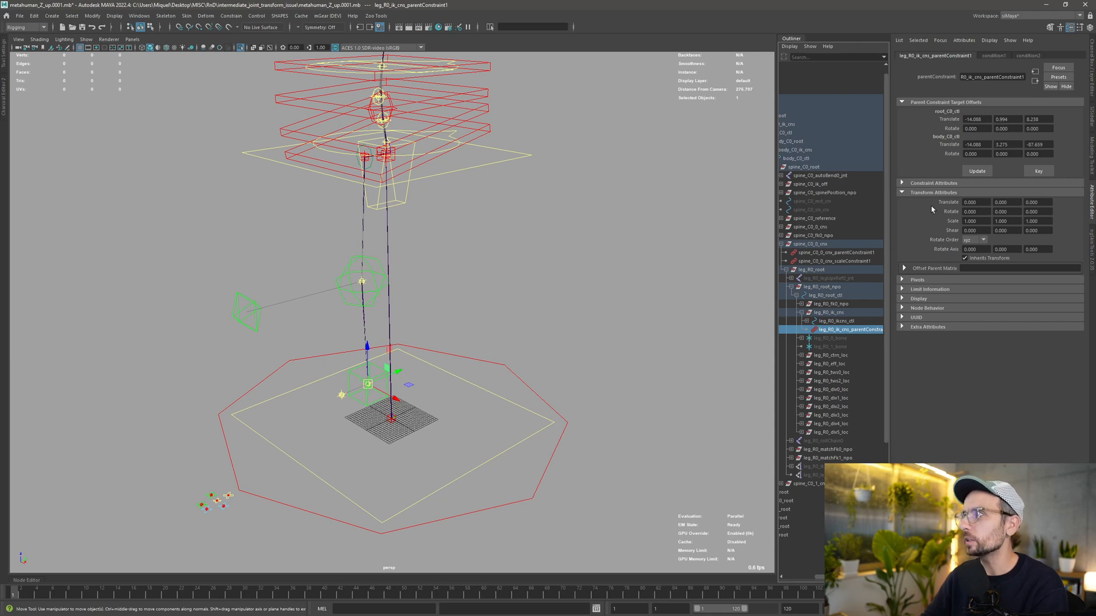
- Examine the transform values logged after the leg_R0 connection in the Shifter Build Log, highlighting the first row and uncovering the constraint attributes
left_click_drag(1095, 231, 505, 153)
scroll(586, 328, "up", 2)
scroll(587, 328, "up", 15)
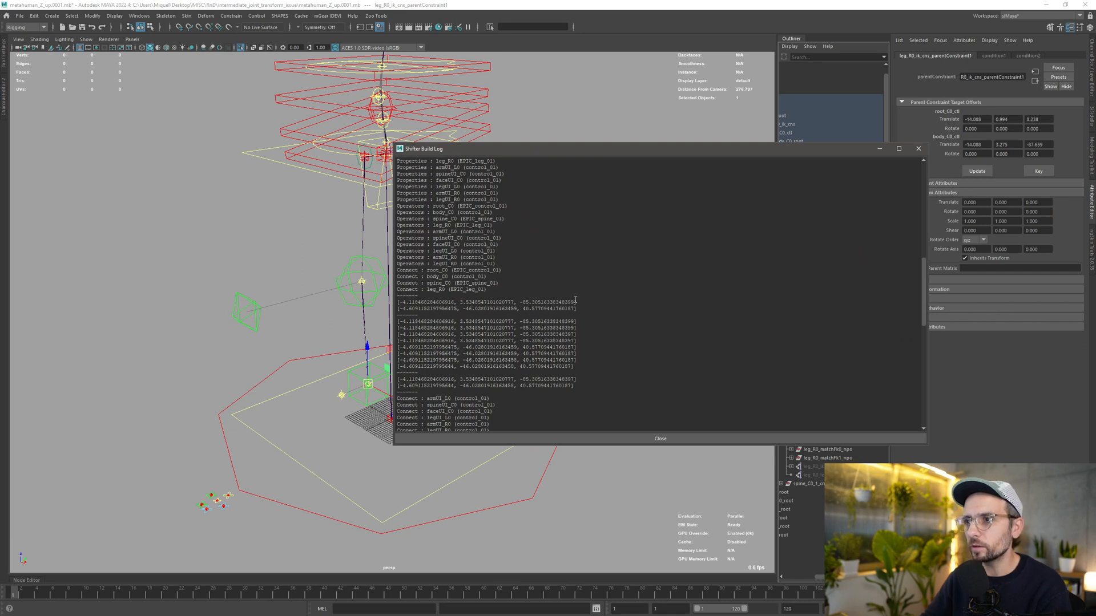
left_click_drag(591, 302, 397, 302)
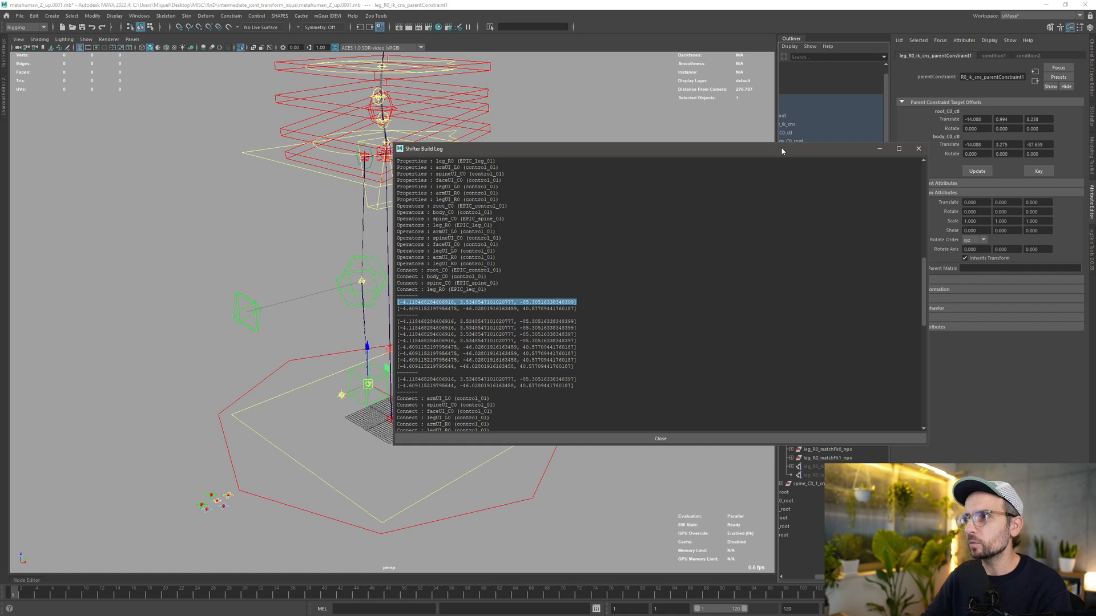
left_click_drag(779, 149, 667, 153)
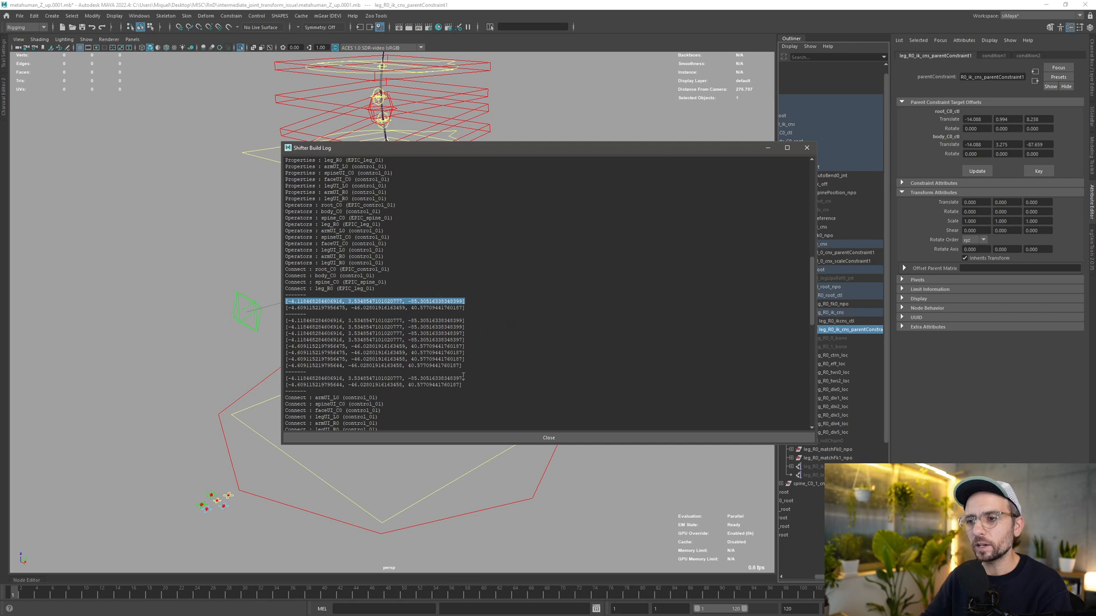
- Compare the final digits of the third value in the first and last leg_R0 position rows of the Shifter Build Log
left_click_drag(465, 378, 285, 379)
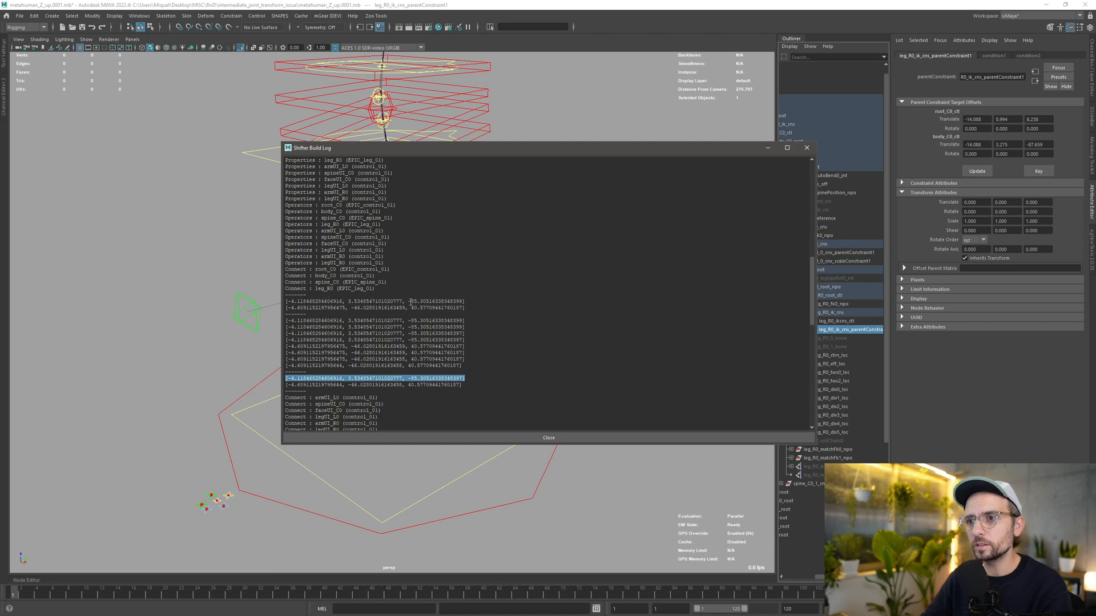
left_click_drag(411, 302, 455, 301)
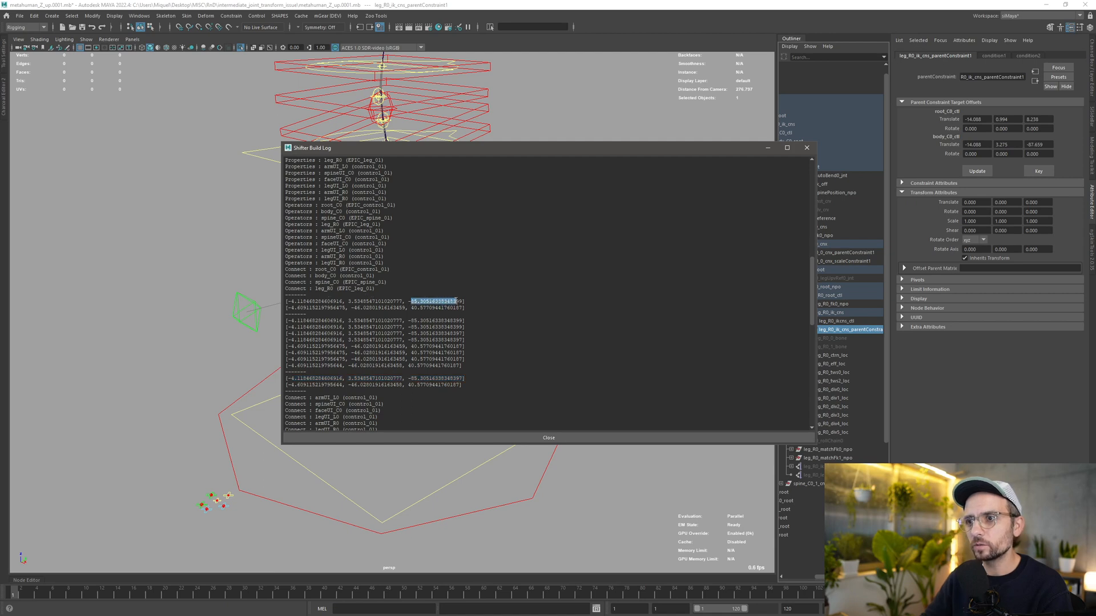
left_click(455, 302)
left_click_drag(454, 302, 459, 302)
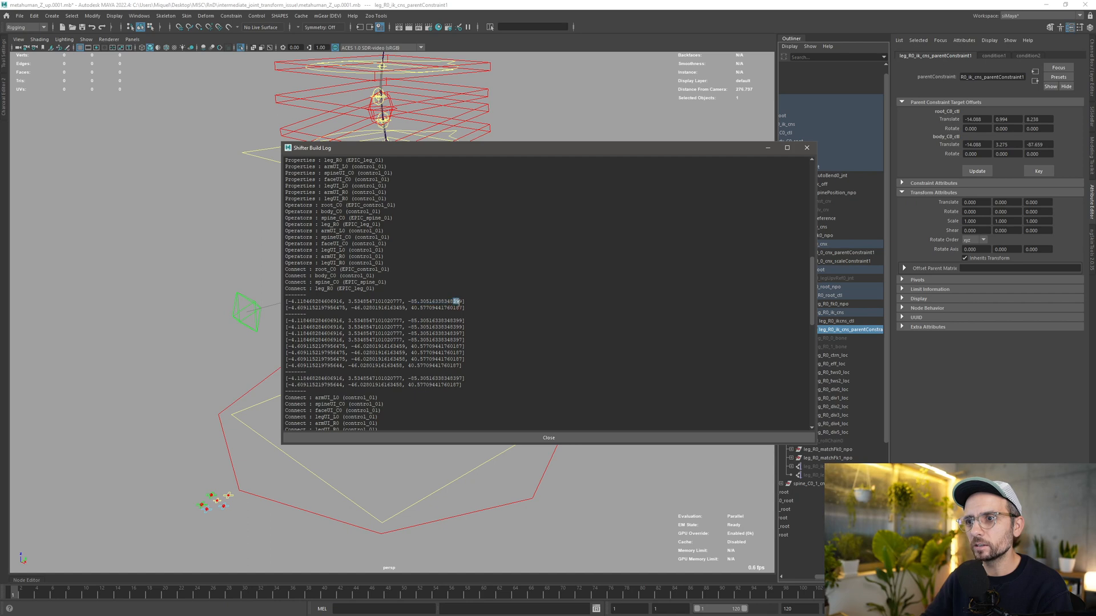
left_click(454, 378)
left_click_drag(453, 379, 462, 378)
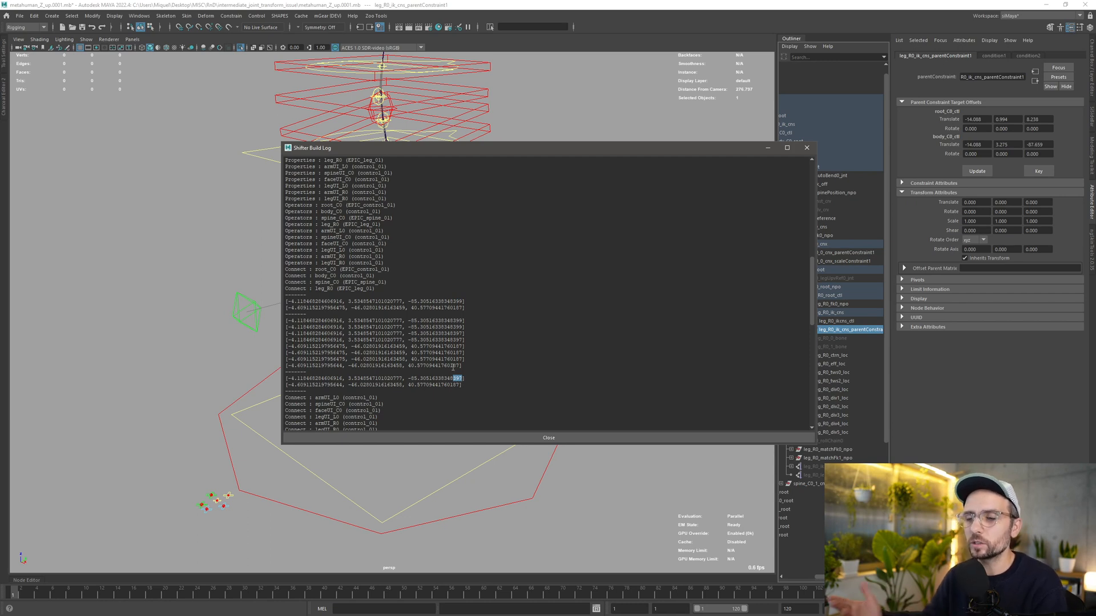
- Move the Shifter Build Log clear of the viewport and examine the leg rig around the foot's IK control
left_click_drag(462, 146, 431, 155)
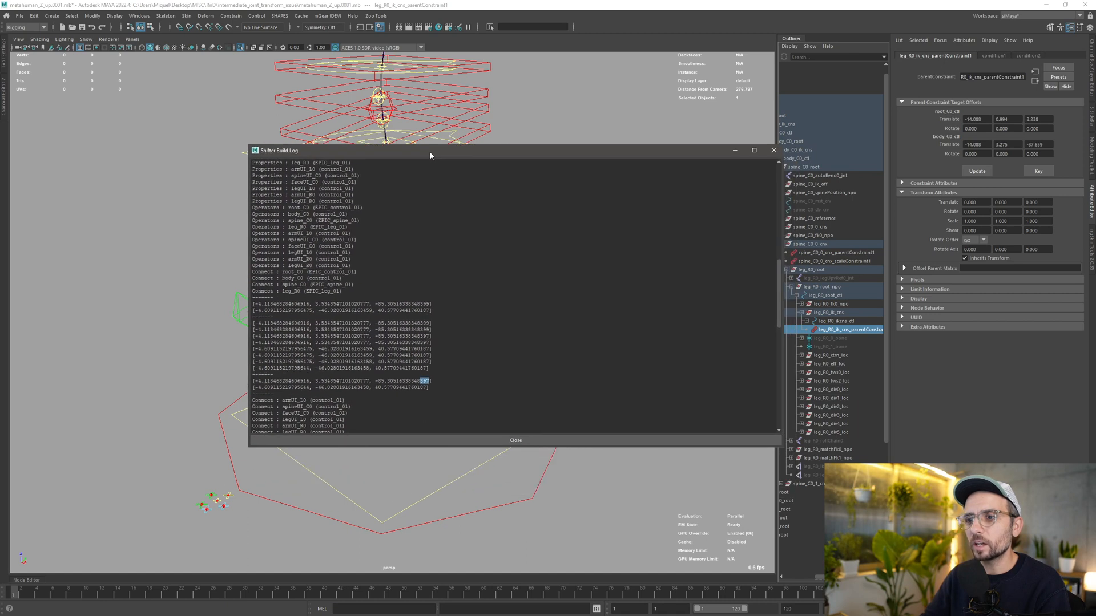
left_click_drag(355, 152, 571, 154)
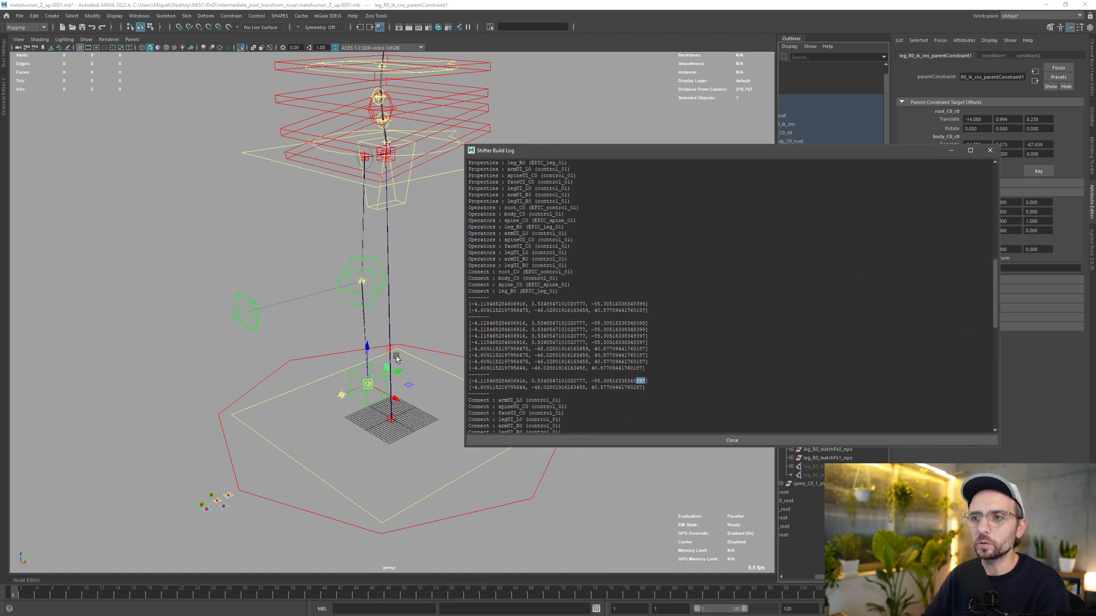
middle_click_drag(392, 356, 358, 355, "alt")
left_click_drag(357, 355, 274, 374, "alt")
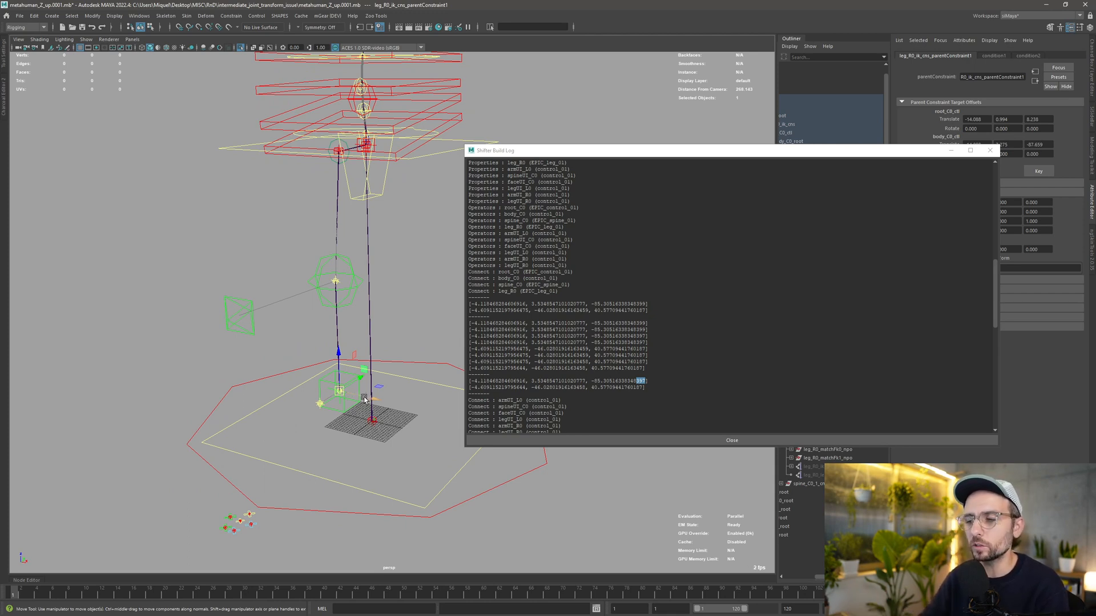
middle_click_drag(378, 399, 363, 394, "alt")
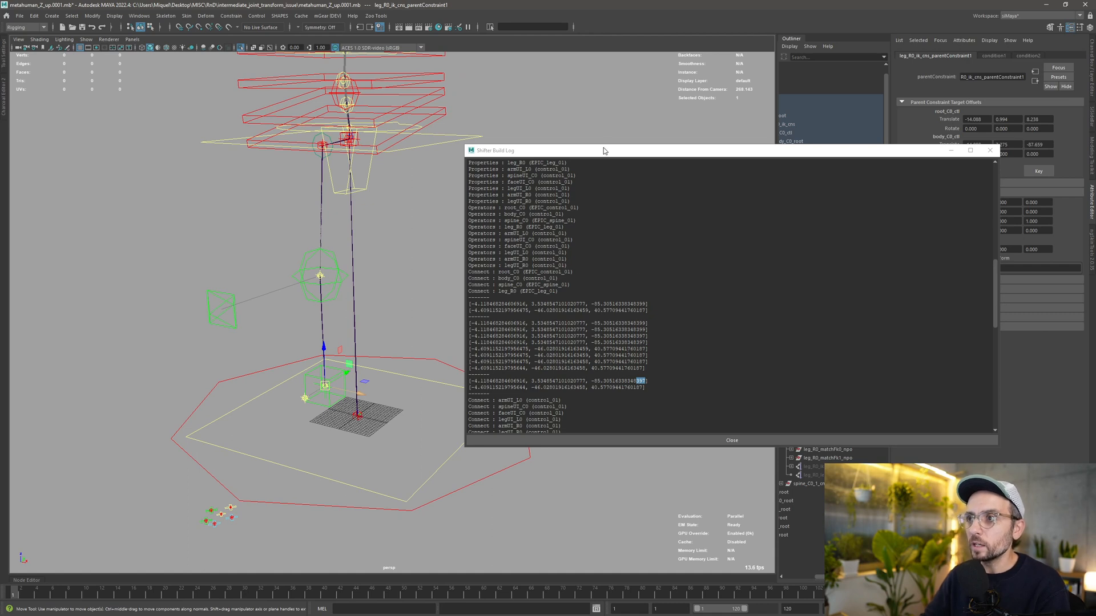
- Uncover the Outliner and bring the joint hierarchy under jnt_org into view, including the intermediate transforms
left_click_drag(608, 150, 553, 105)
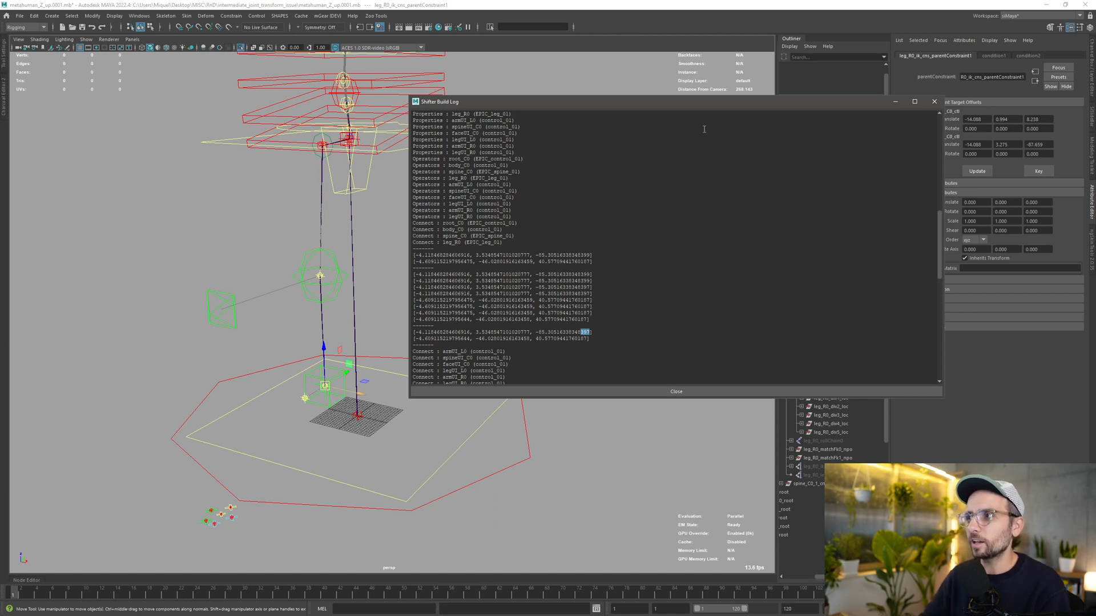
left_click_drag(732, 105, 499, 94)
scroll(856, 417, "down", 5)
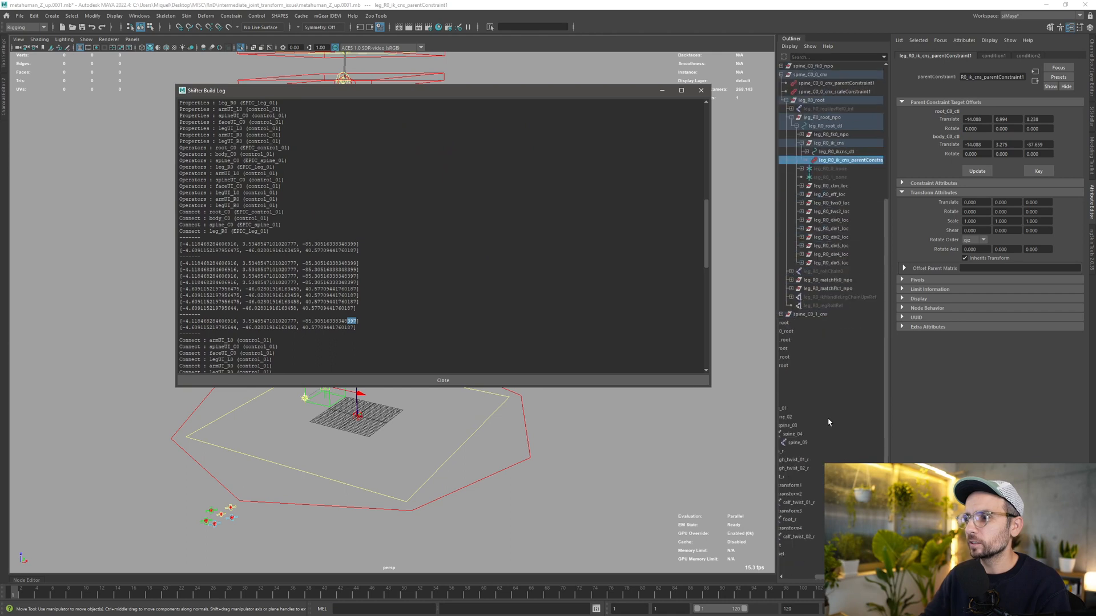
middle_click_drag(854, 412, 869, 381, "alt")
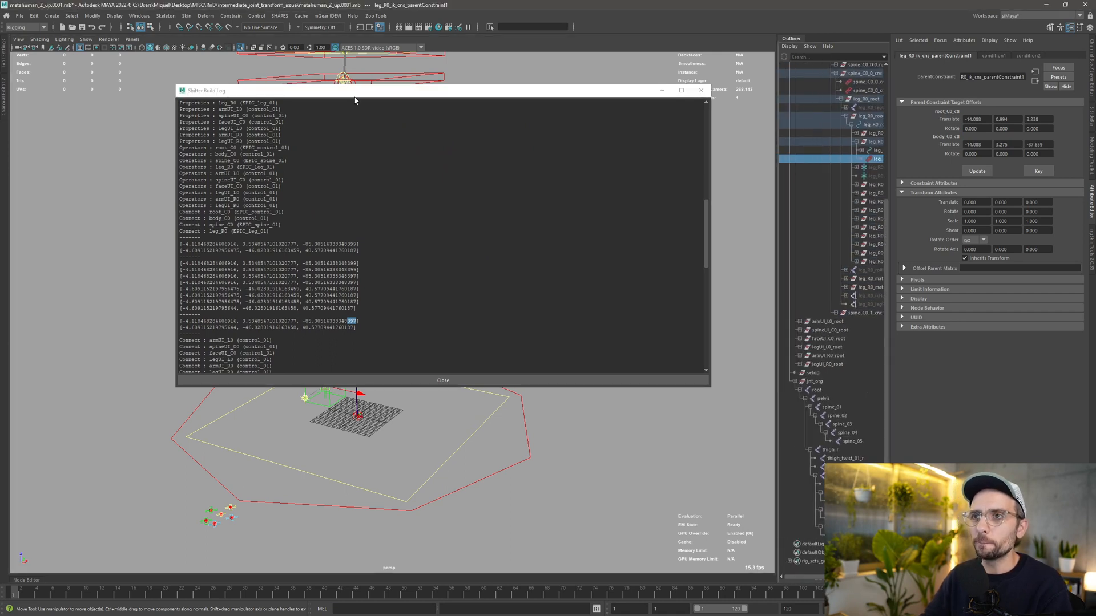
left_click_drag(353, 93, 555, 109)
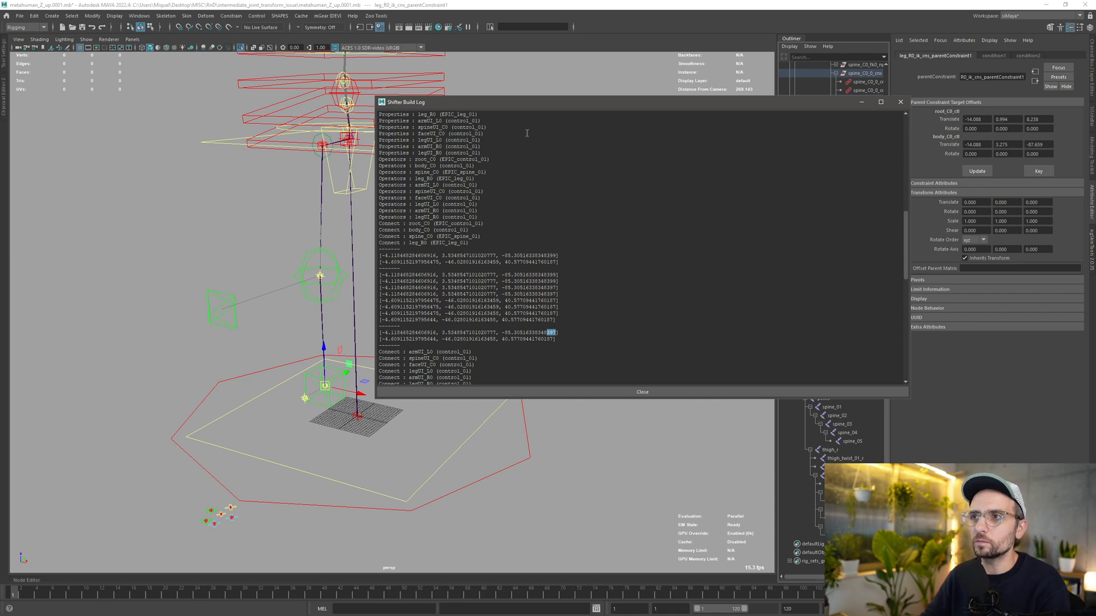
left_click_drag(522, 108, 389, 95)
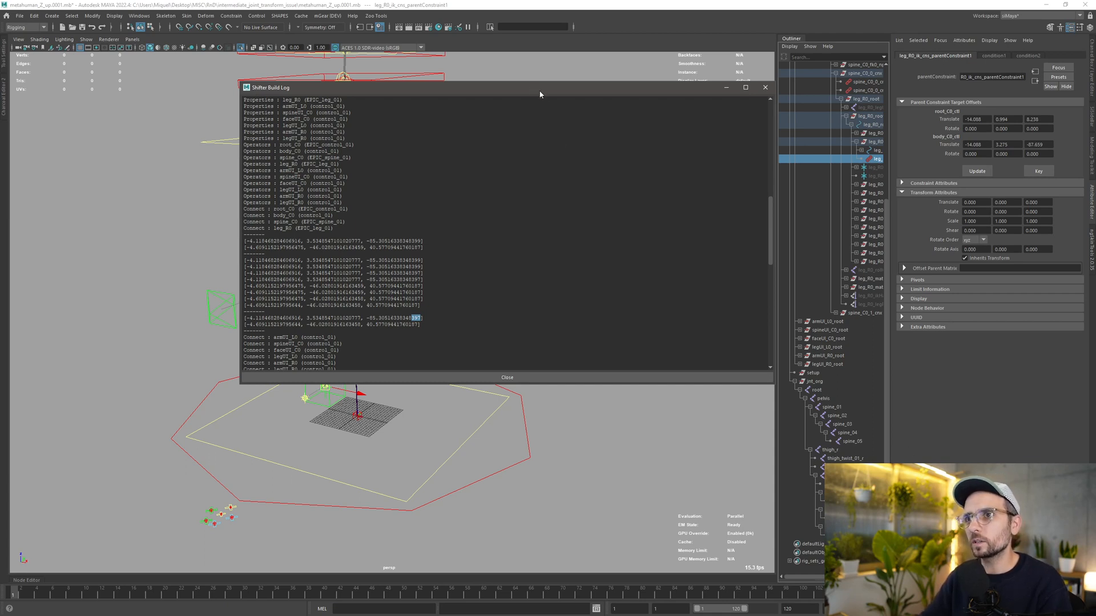
left_click_drag(535, 93, 490, 142)
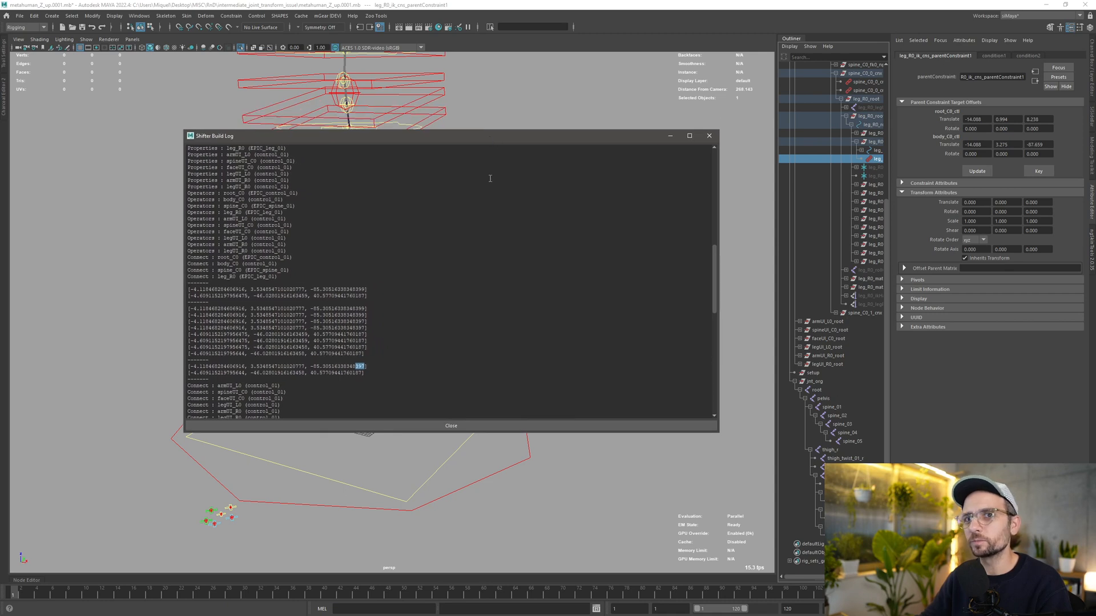